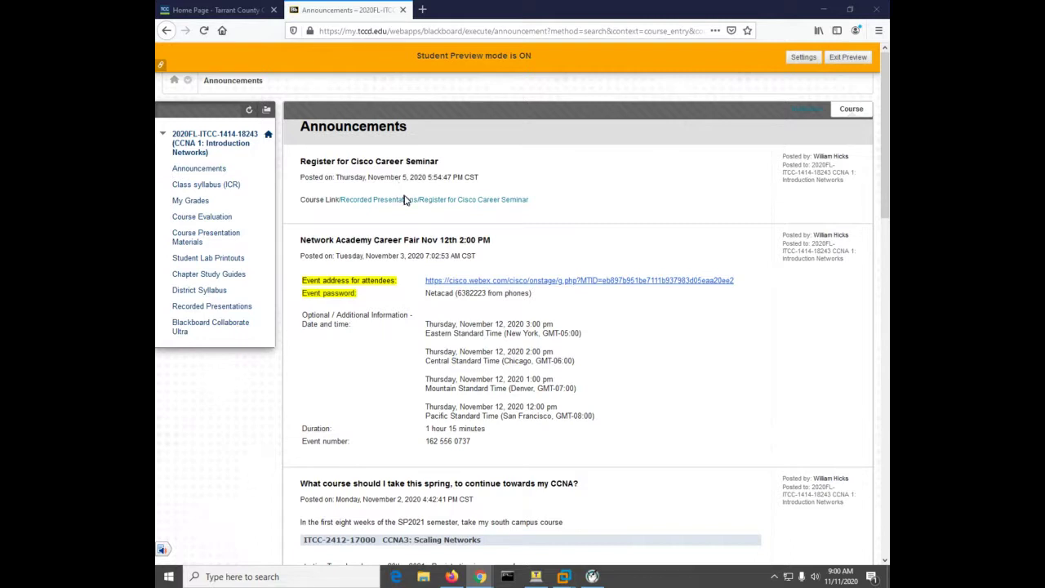
Read the Cisco Career Seminar registration document from the announcements through to its last page and open the course's Student Lab Printouts list
click(405, 201)
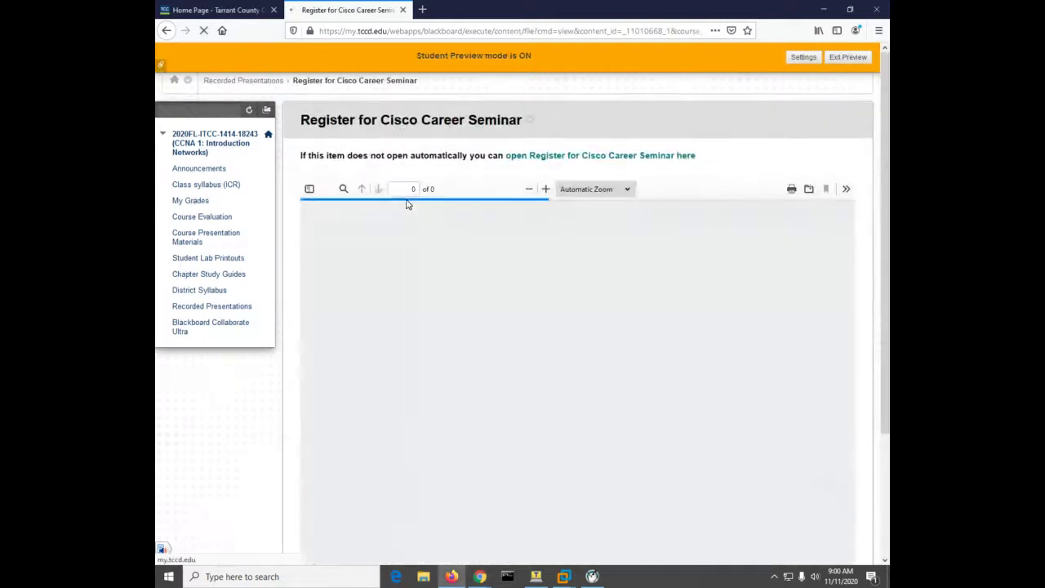
scroll(473, 285, down, 5)
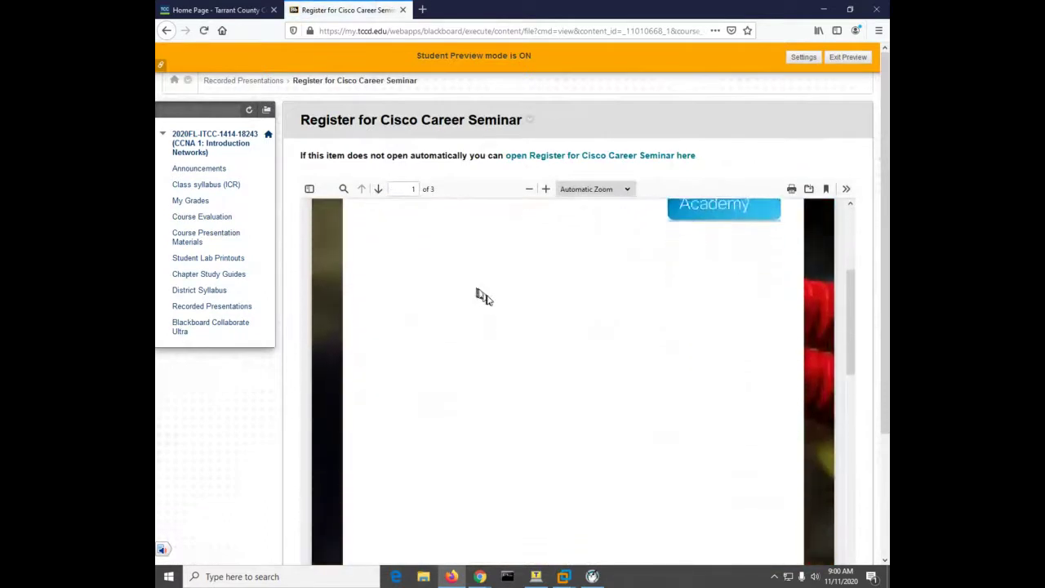
scroll(490, 299, down, 10)
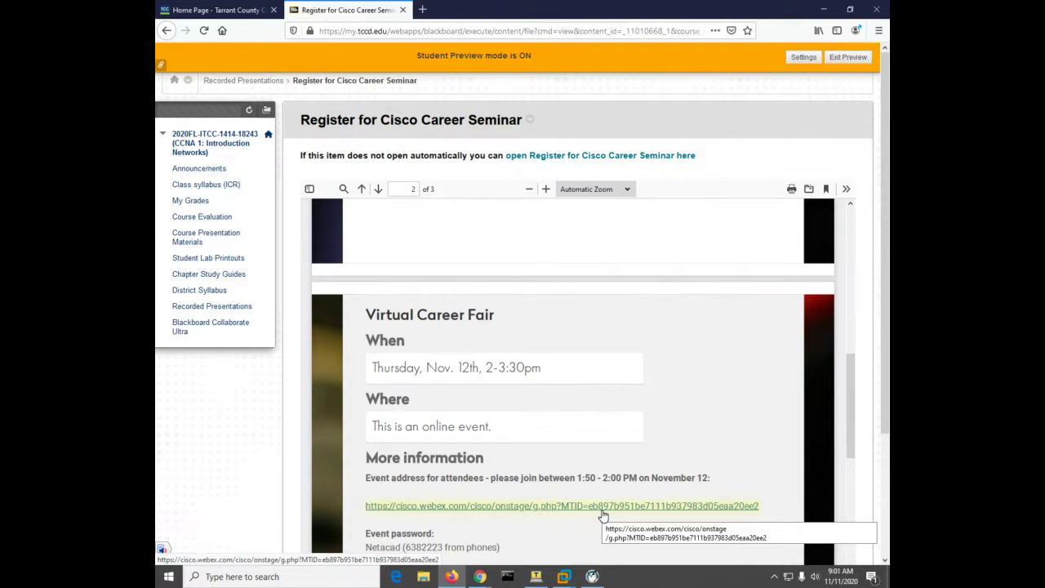
scroll(597, 508, down, 10)
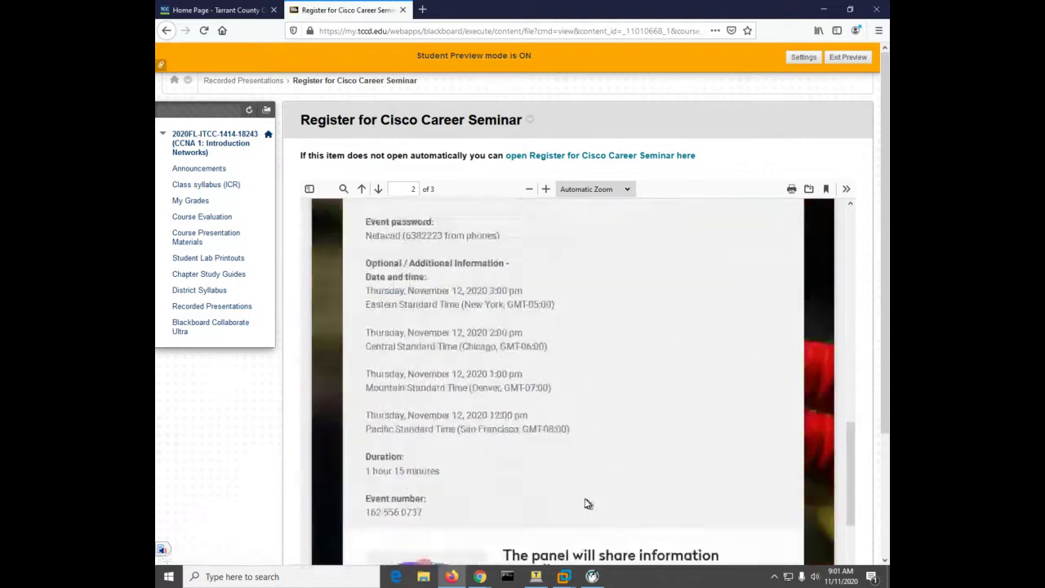
scroll(583, 501, down, 10)
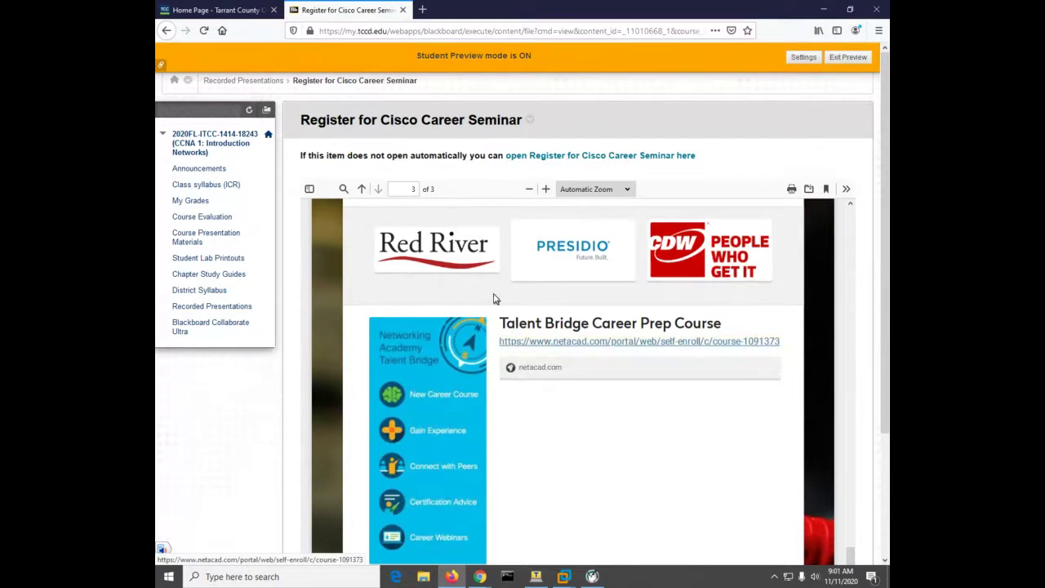
click(191, 262)
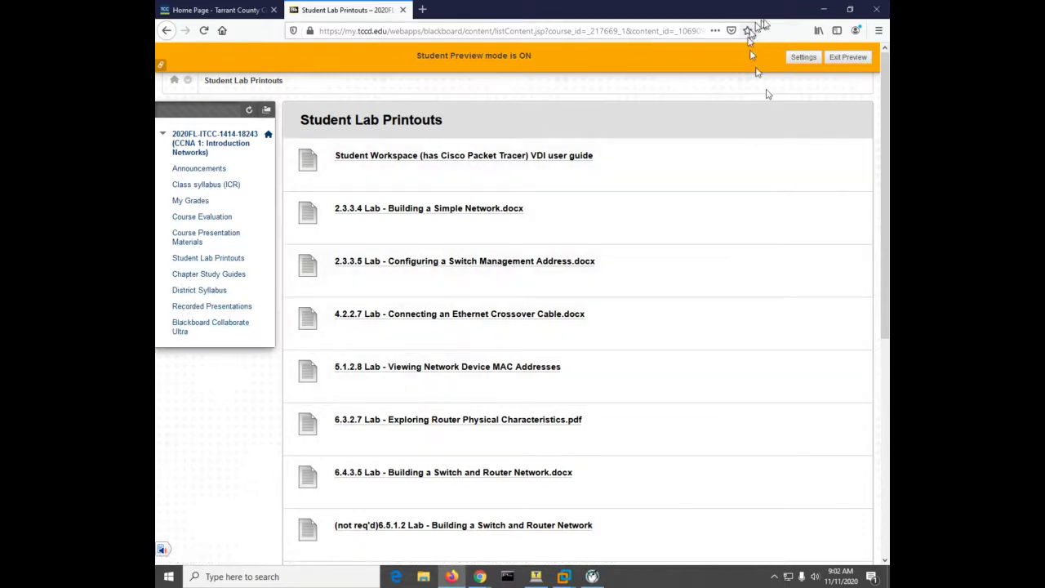
Switch to the PC-A virtual machine in VMware Workstation and set the cisco-lab adapter's IPv4 configuration to manual addressing
click(823, 9)
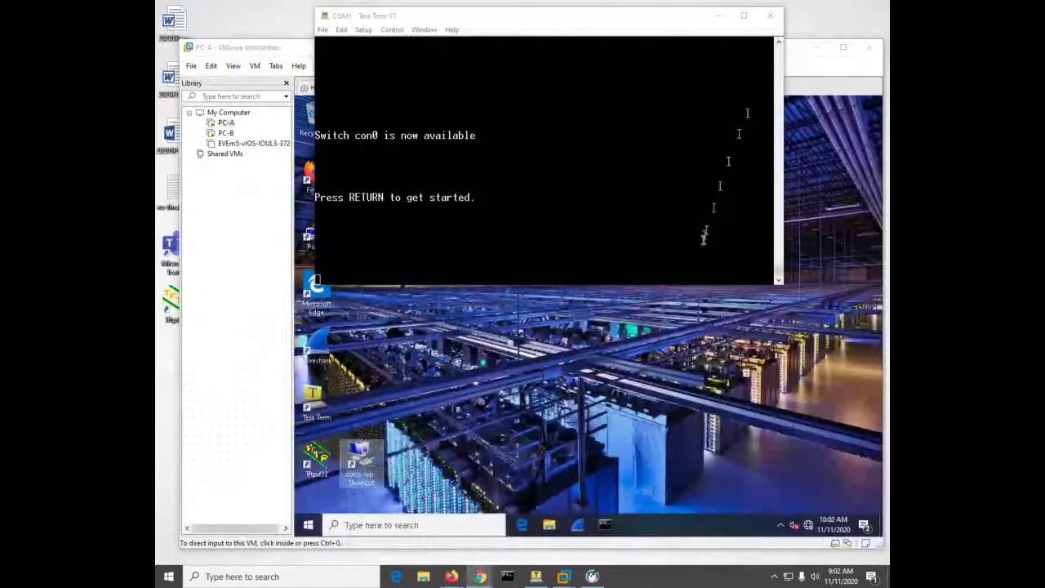
click(659, 377)
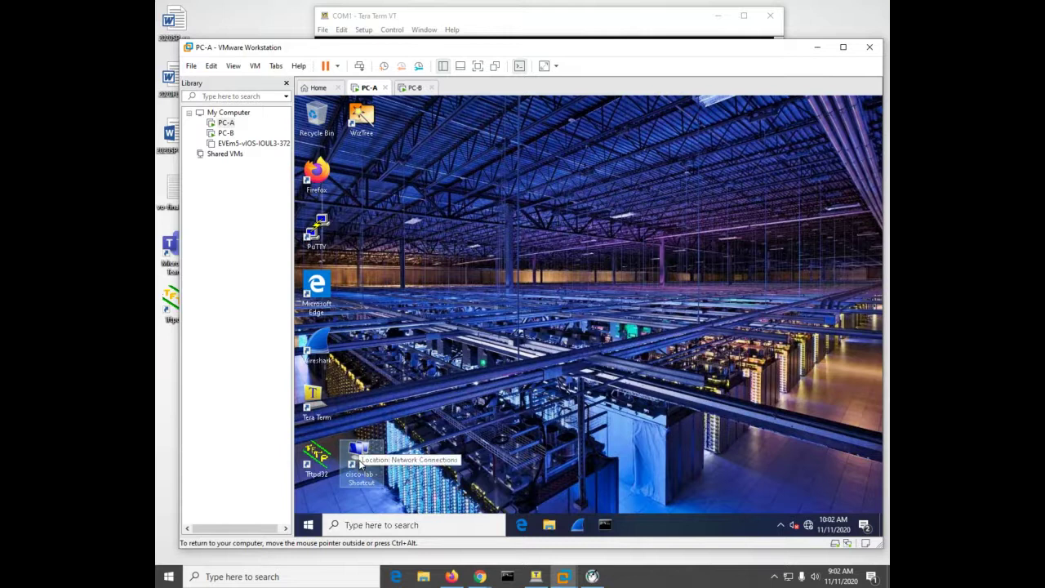
double_click(361, 467)
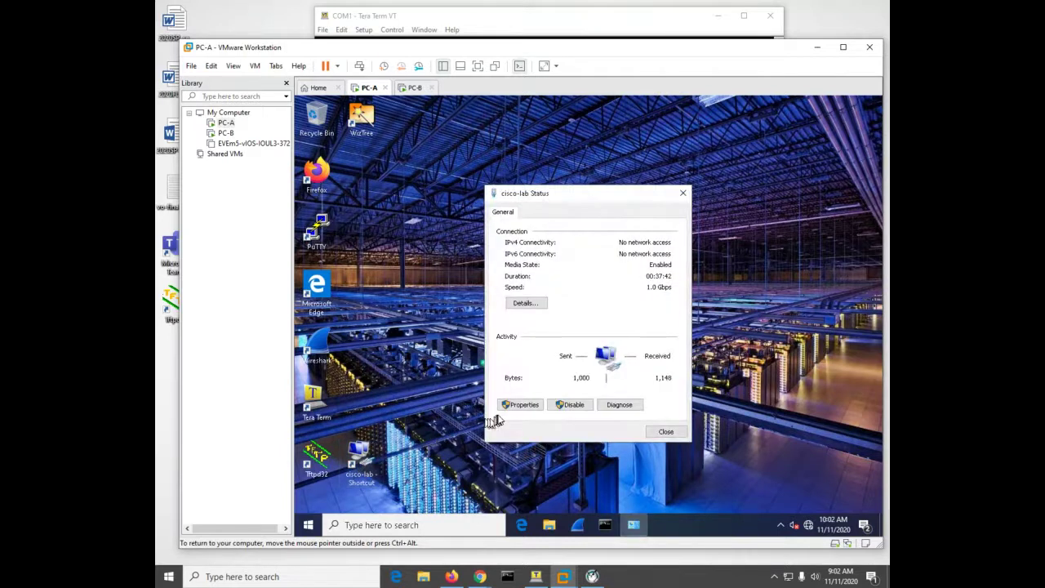
click(516, 405)
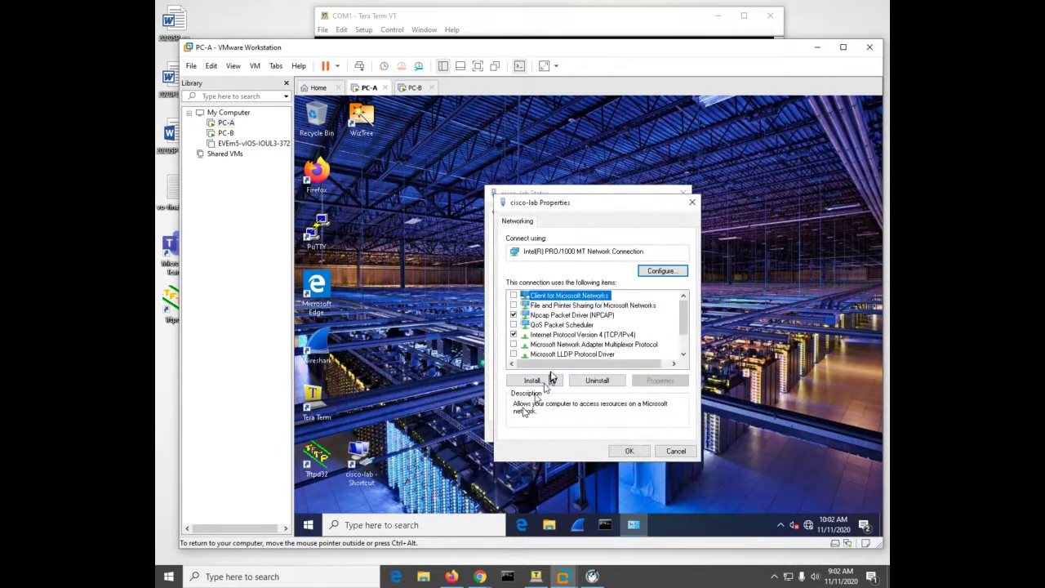
double_click(560, 336)
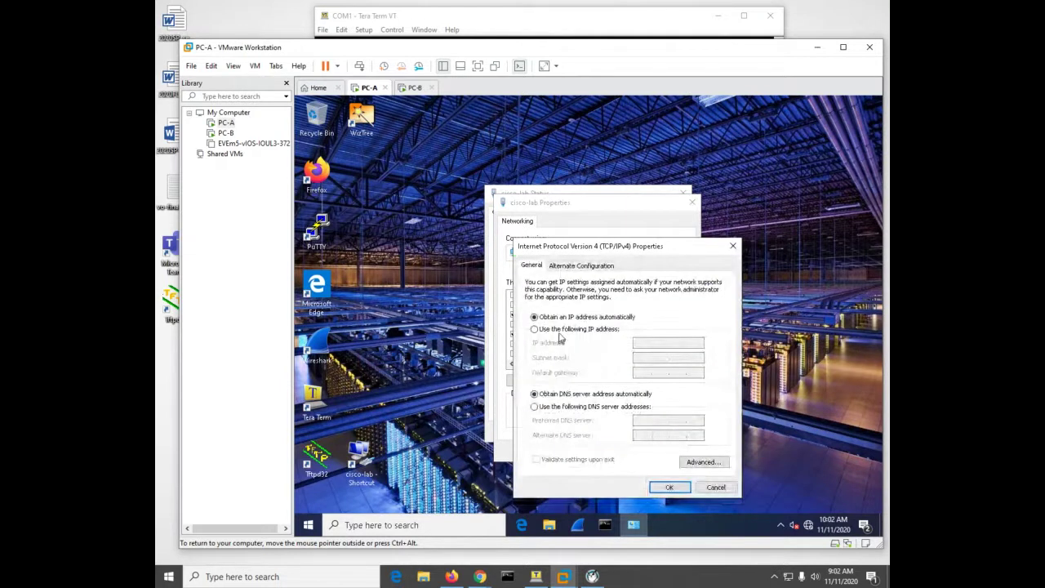
click(560, 331)
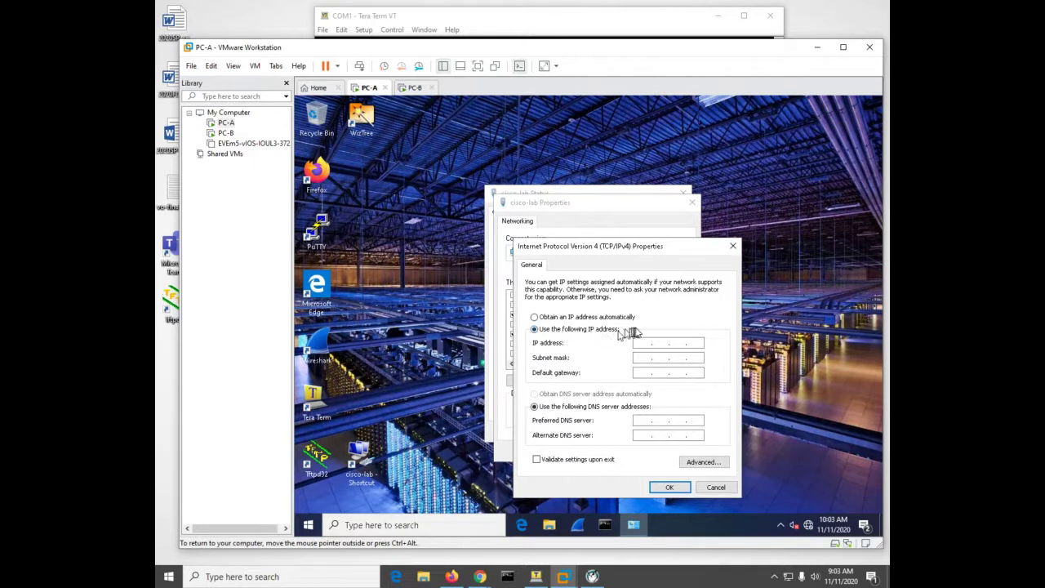
Assign PC-A's cisco-lab adapter the IP address 192.168.1.3, subnet mask 255.255.255.0 and default gateway 192.168.1.1, and save the settings
click(643, 342)
text(192.168.1.3)
key(Tab)
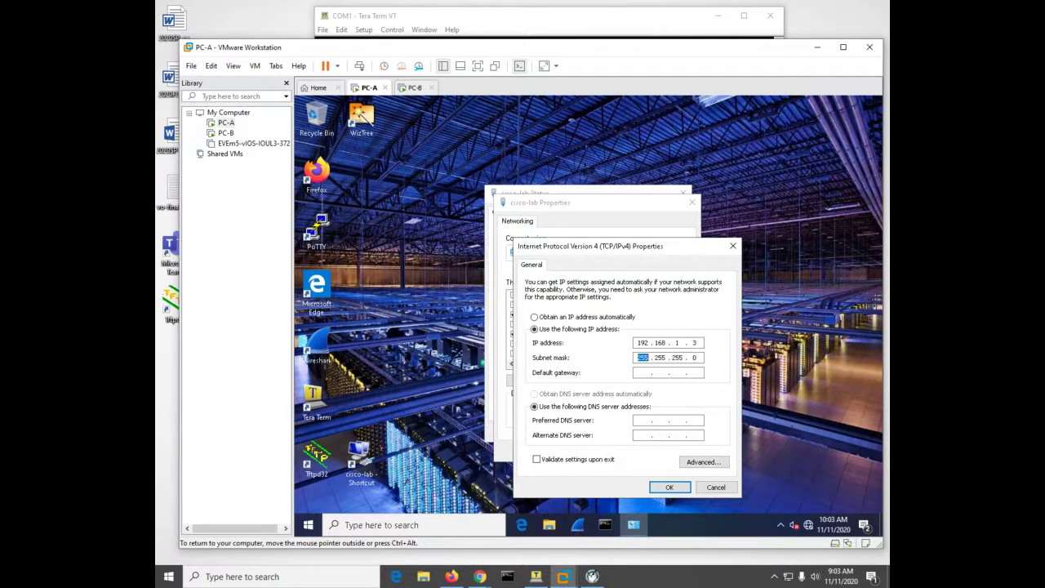
click(643, 372)
text(192.168.1.)
click(669, 487)
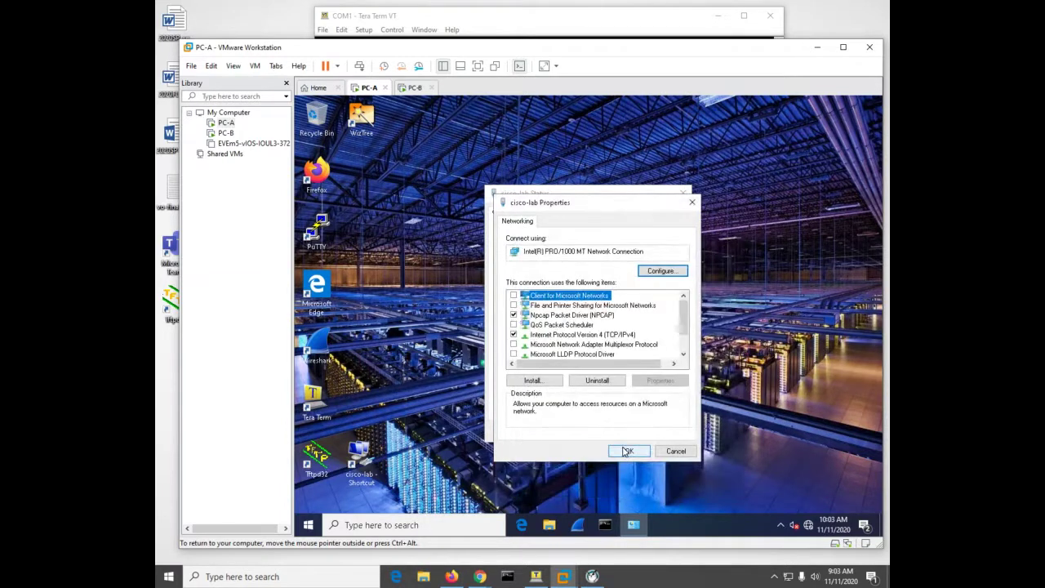
click(626, 451)
click(666, 430)
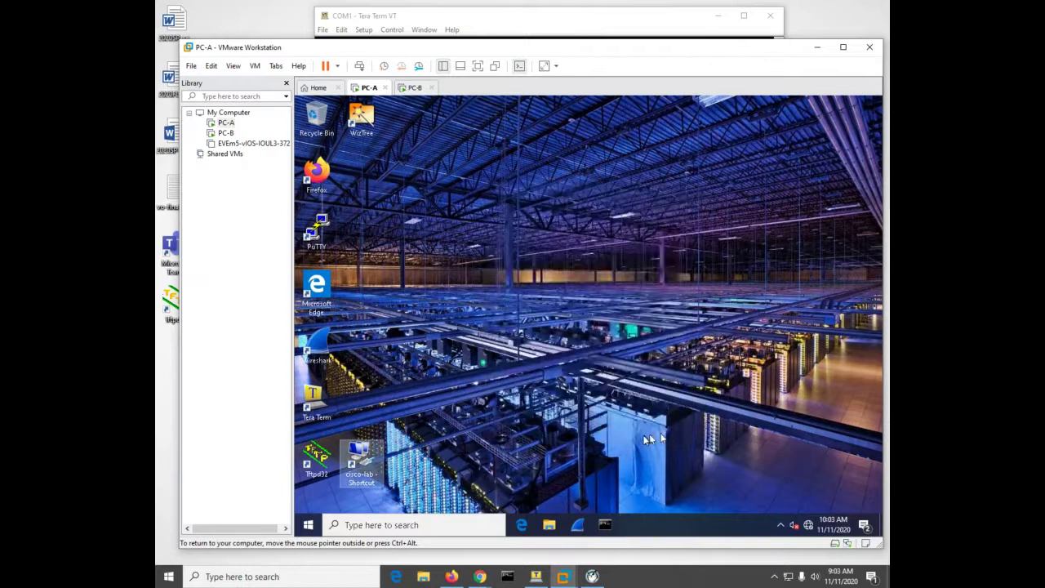
Check PC-A's IP configuration in Command Prompt with ipconfig
click(605, 525)
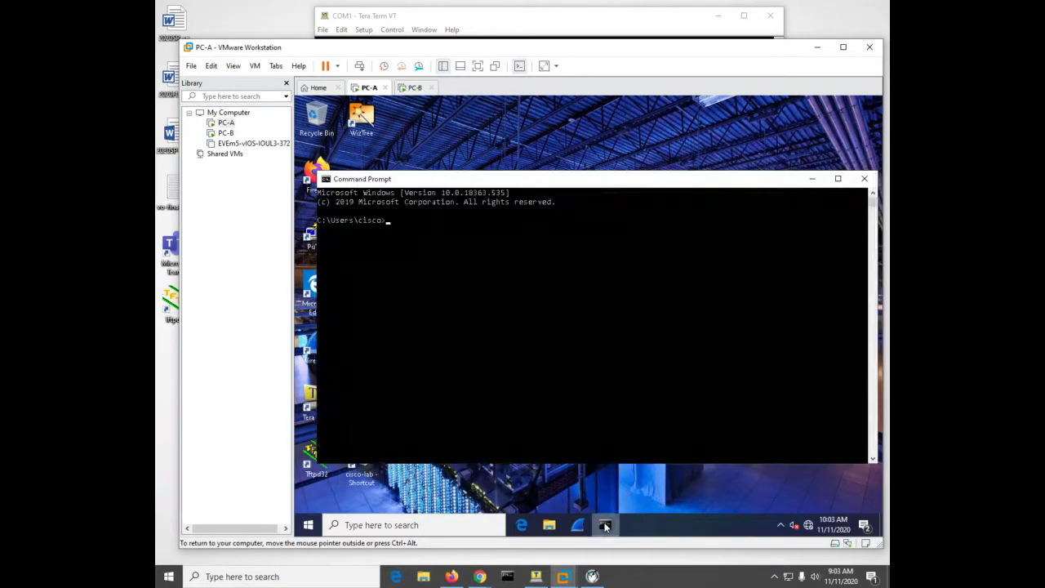
click(617, 387)
text(ipconfig)
key(Return)
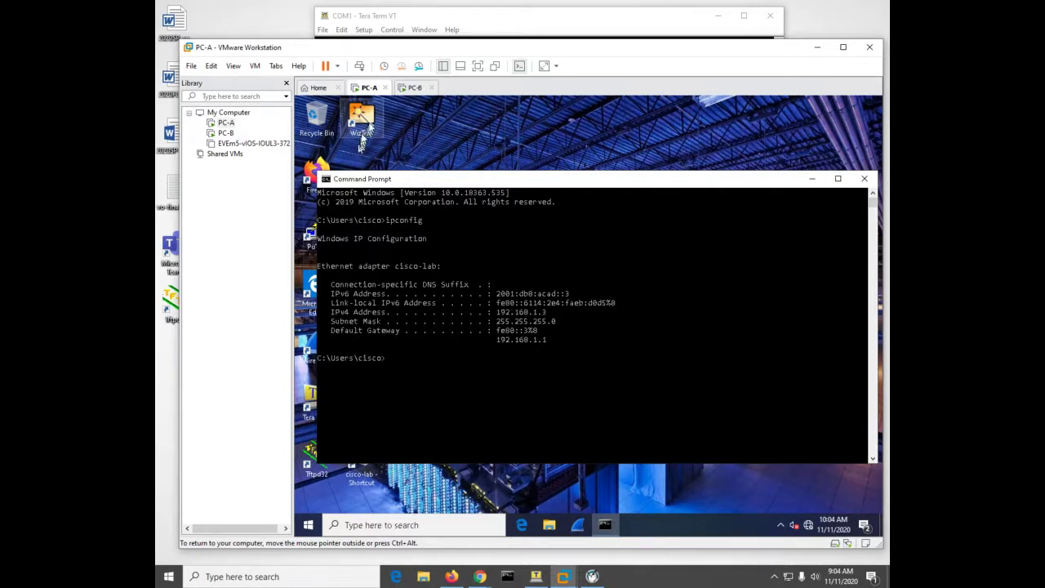
Switch to the PC-B virtual machine and set its cisco-lab adapter's IPv4 configuration to manual addressing
click(413, 88)
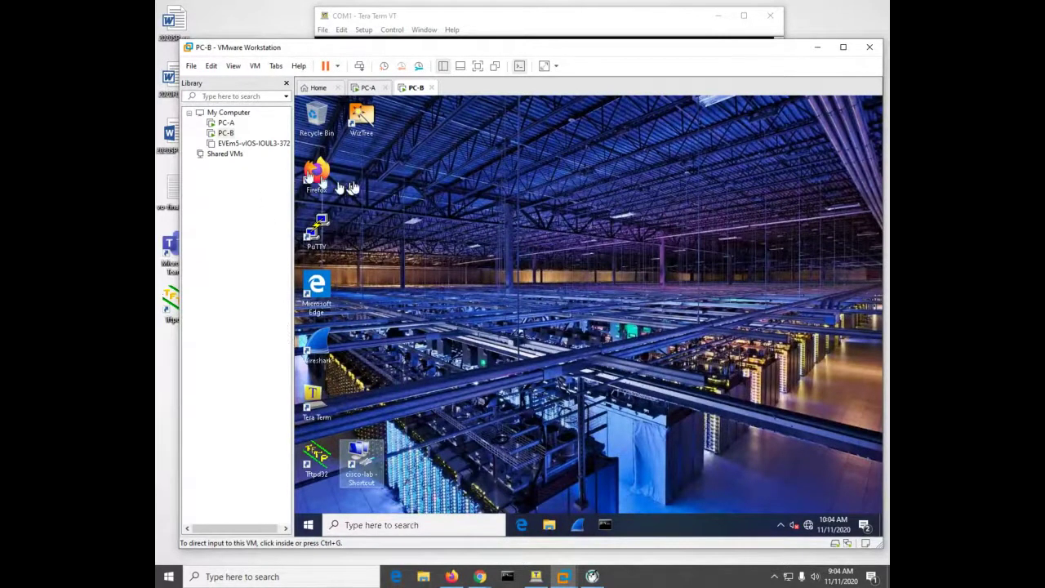
double_click(361, 461)
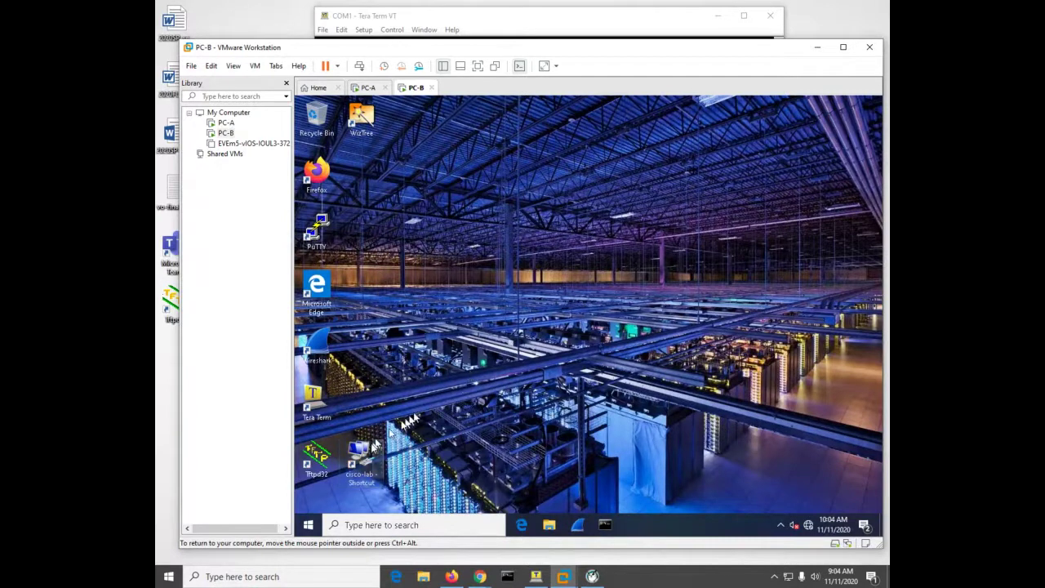
click(520, 404)
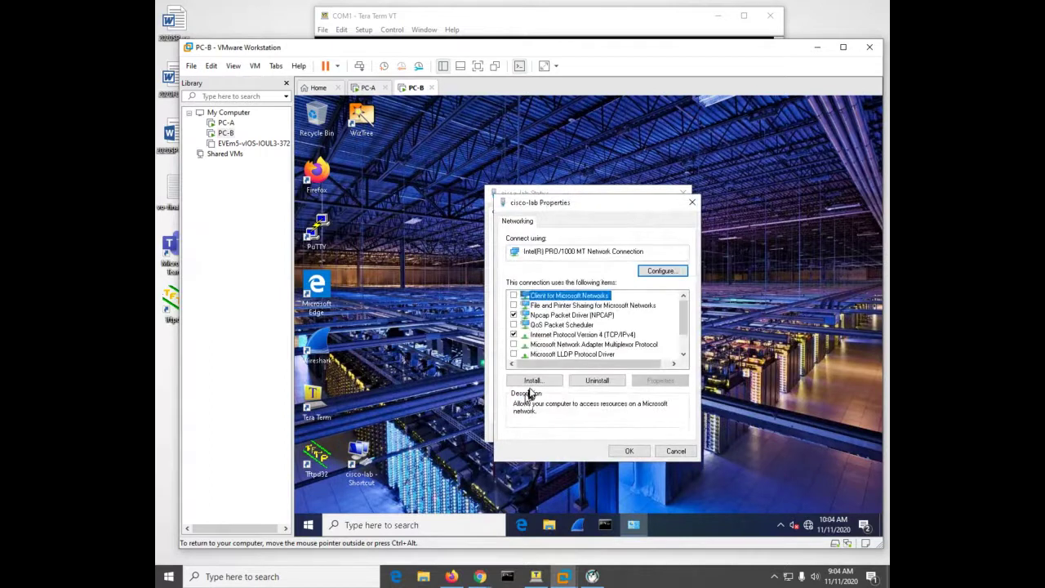
double_click(554, 334)
click(554, 331)
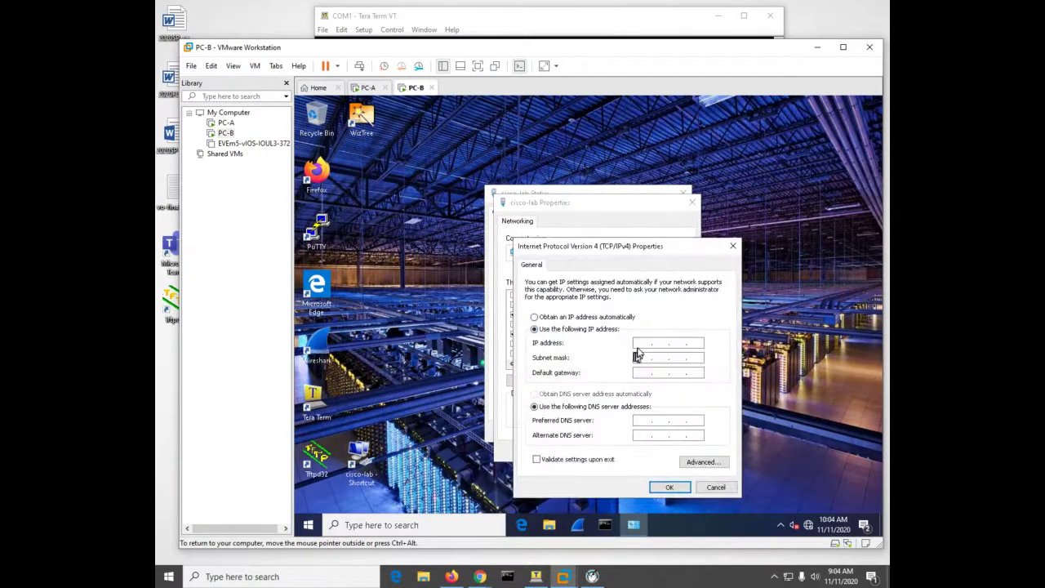
Assign PC-B's cisco-lab adapter the IP address 192.168.1.4 with subnet mask 255.255.255.0, and save the settings
text(192 . 168 . 1 . 4)
key(Tab)
click(667, 487)
click(627, 450)
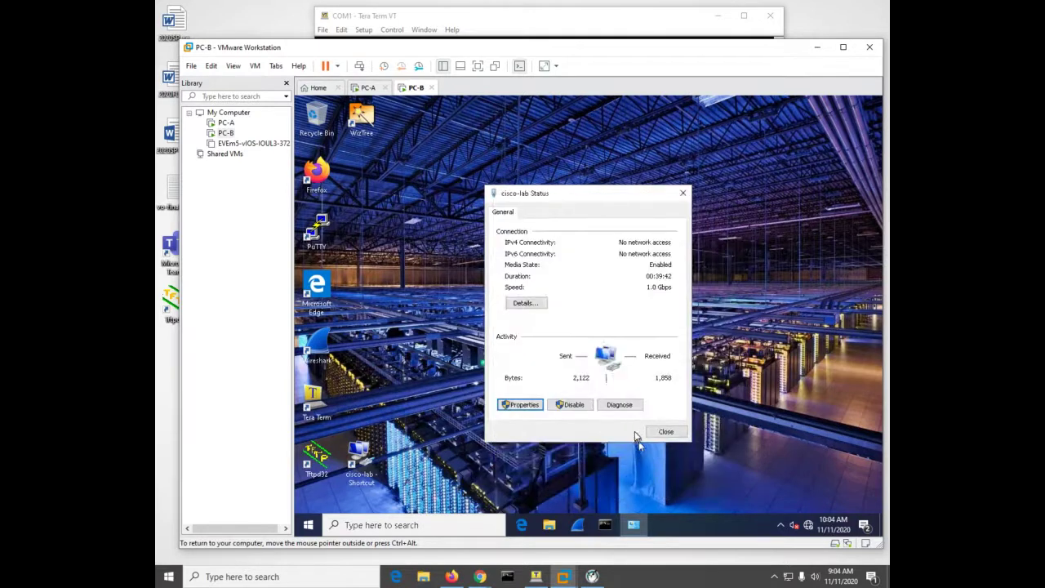
click(668, 433)
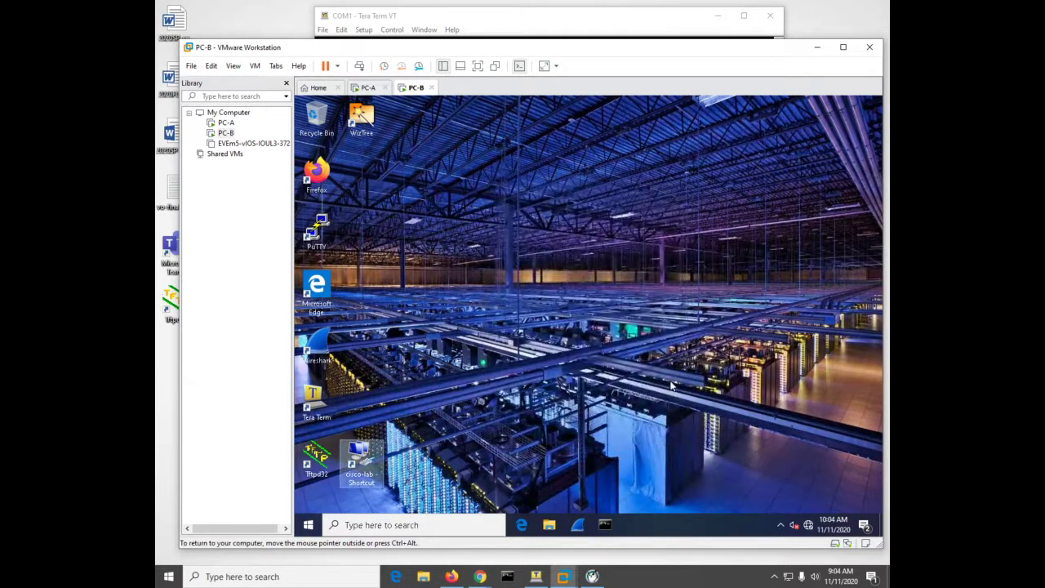
Check PC-B's IP configuration in Command Prompt with ipconfig
click(604, 524)
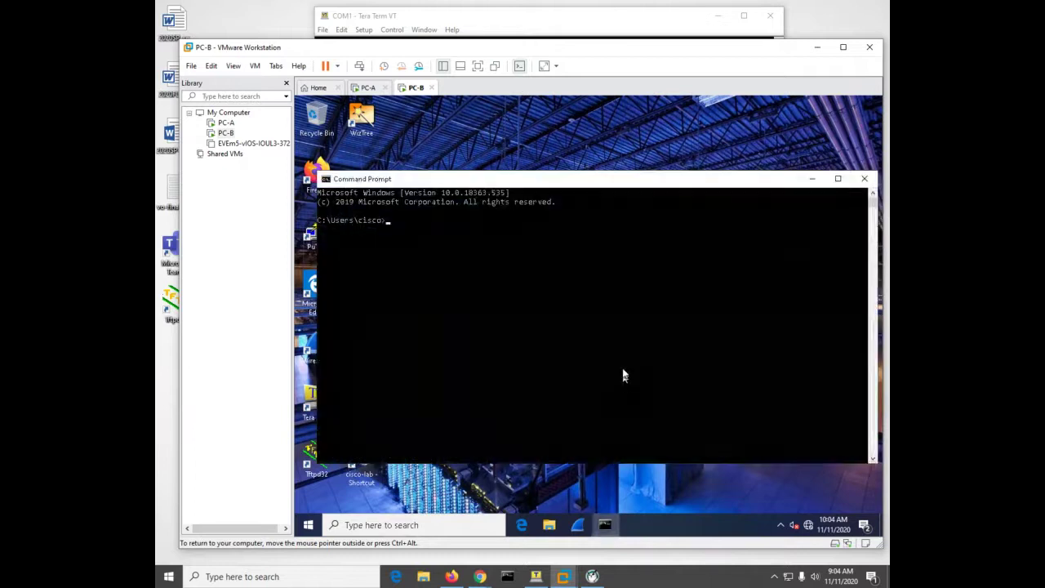
click(622, 370)
text(ipconfig)
key(Return)
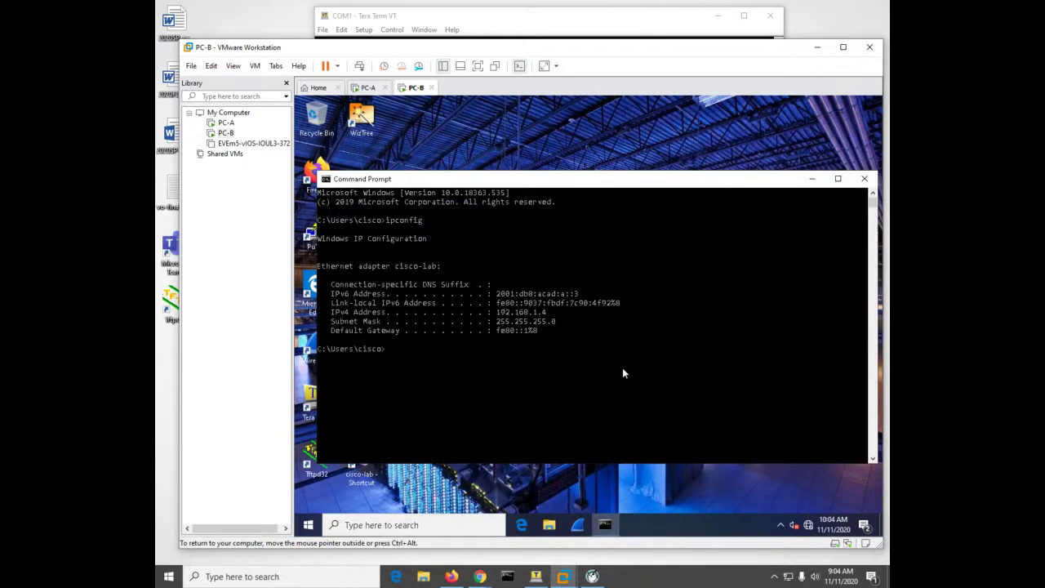